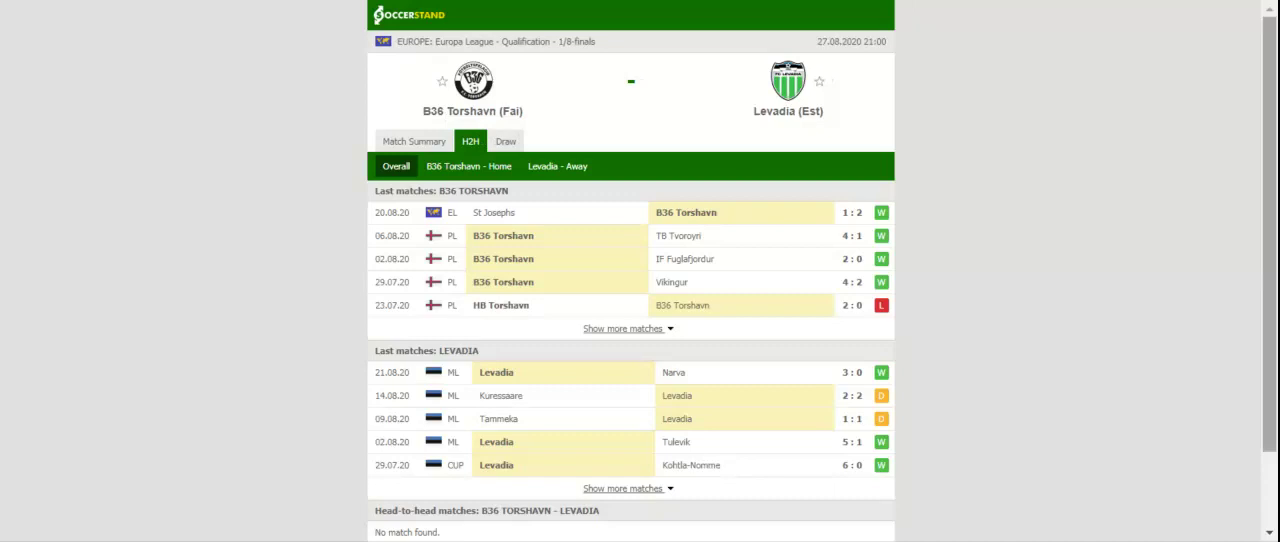
scroll(1214, 188, down, 2)
scroll(1214, 188, up, 2)
Step: Filter the B36 Torshavn vs Levadia H2H list to B36 Torshavn's home matches
click(502, 167)
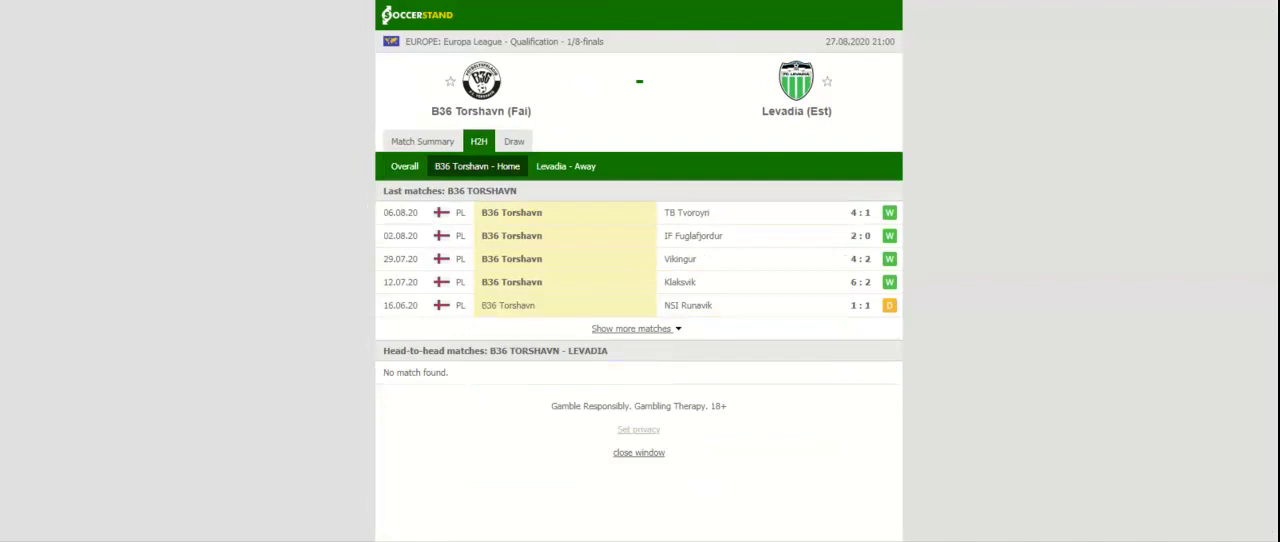
Step: Switch the H2H list to the 'Levadia - Away' recent matches
click(578, 177)
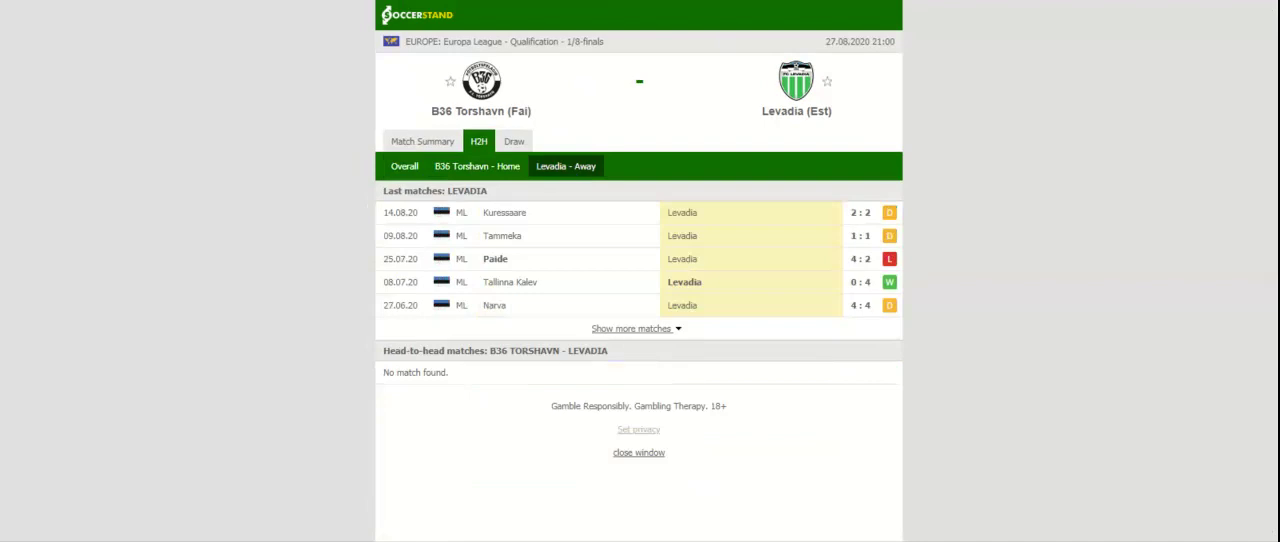